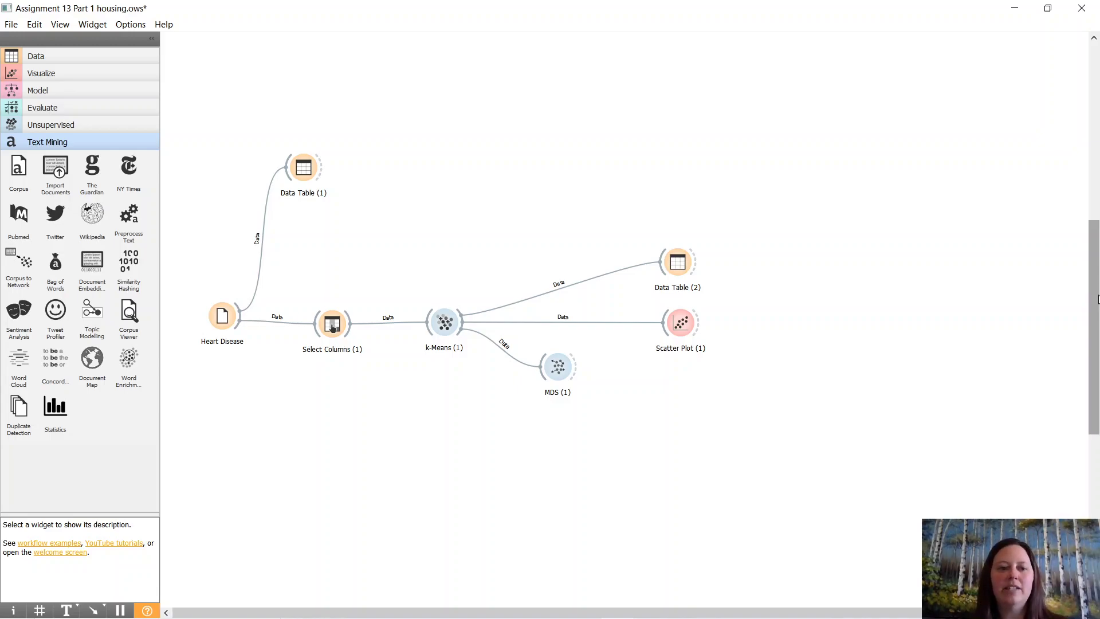
- Inspect the heart disease data in Data Table (1) and review the Select Columns (1) settings
double_click(310, 179)
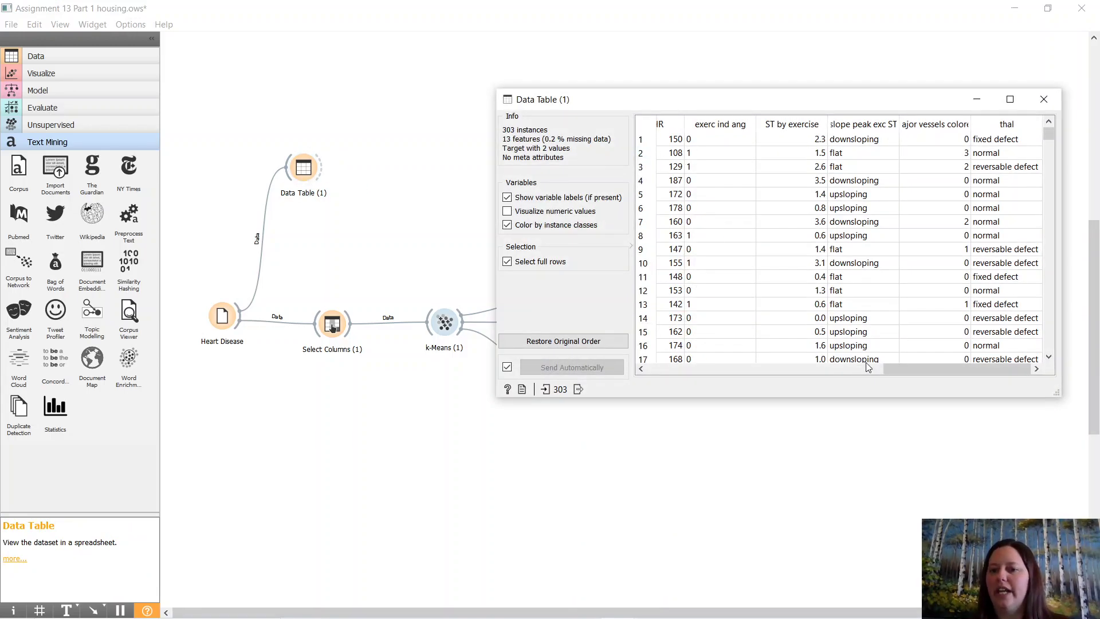
drag(920, 371, 672, 350)
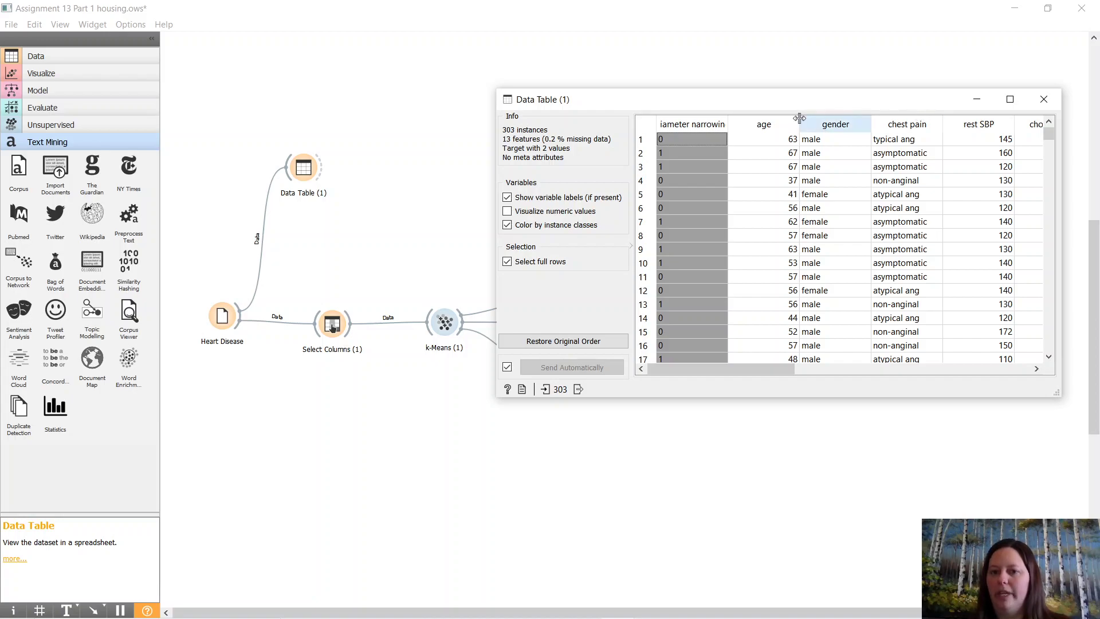
drag(735, 371, 965, 370)
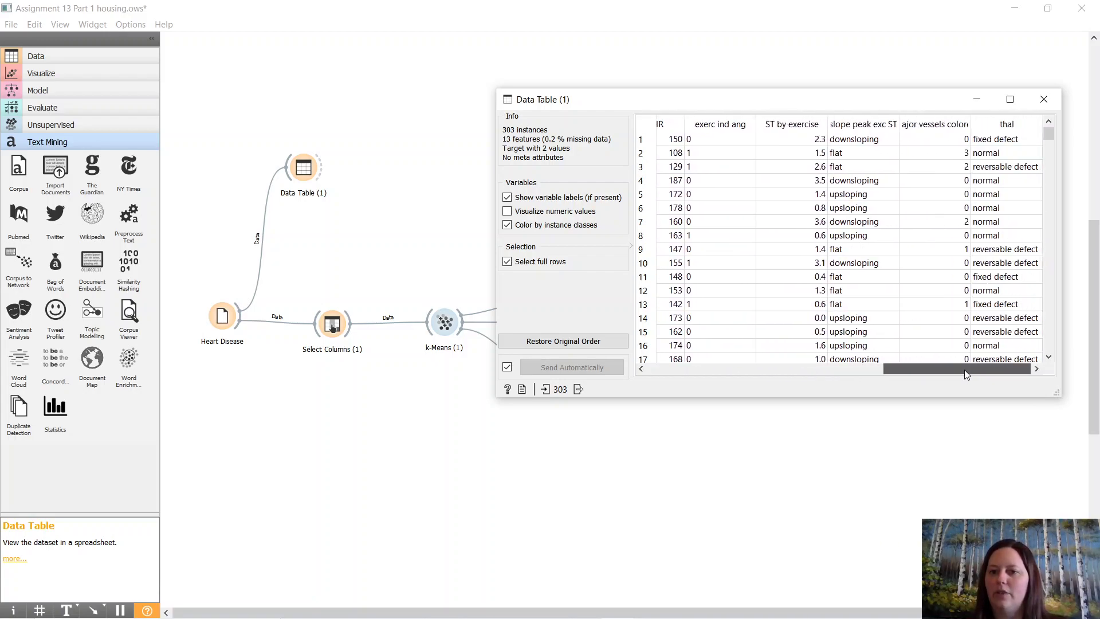
click(1058, 101)
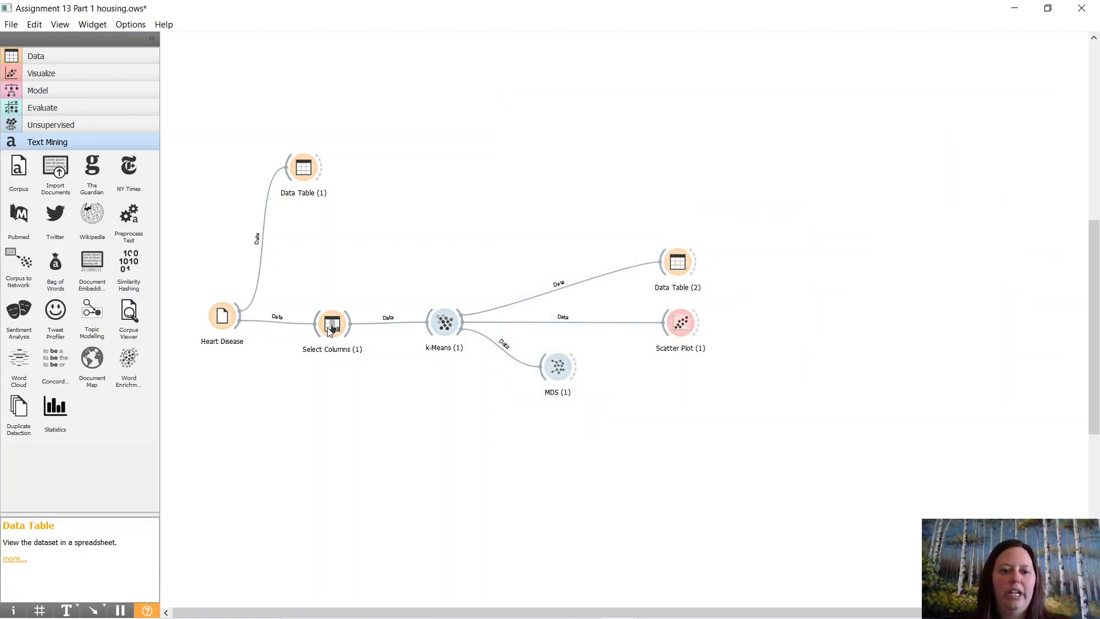
double_click(331, 325)
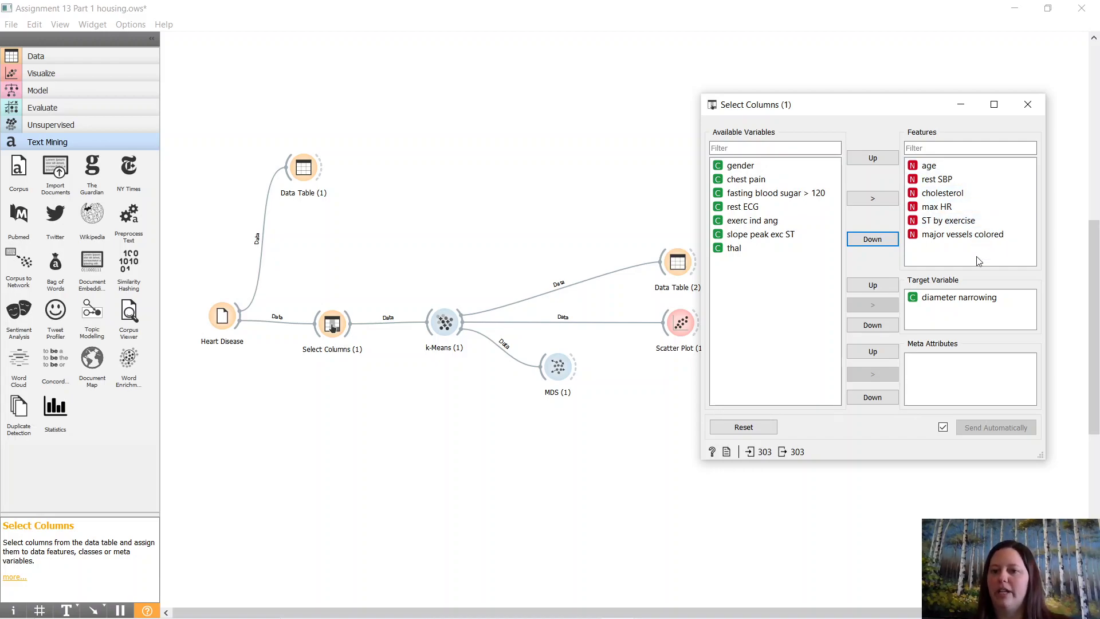
click(1028, 105)
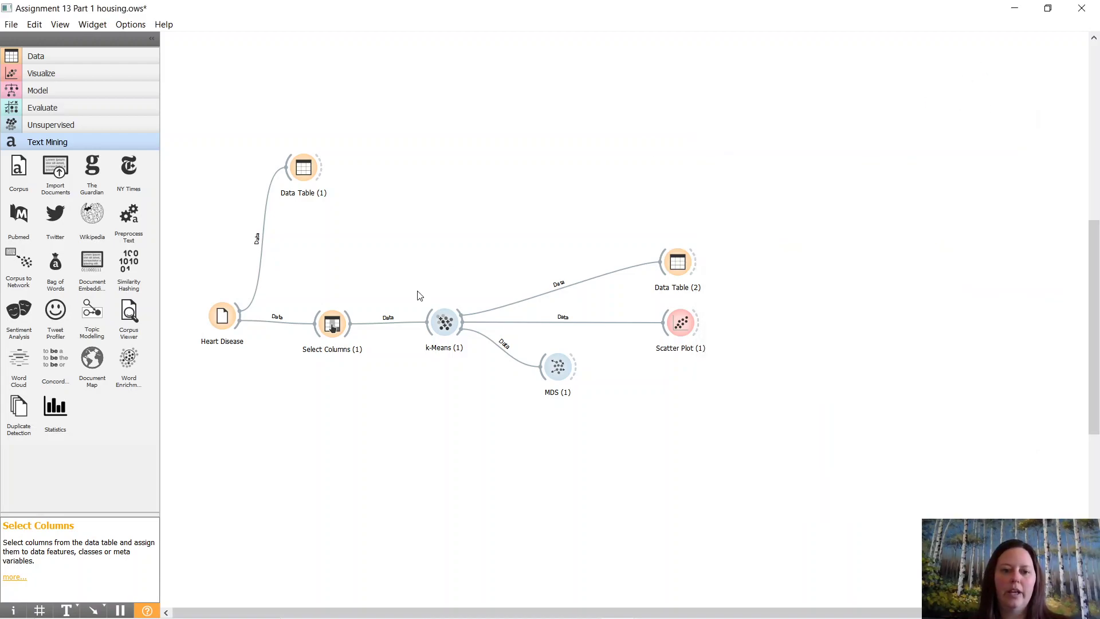
- Compare k-Means (1) silhouette scores for 2 to 8 clusters, then set a fixed 2 clusters
double_click(447, 319)
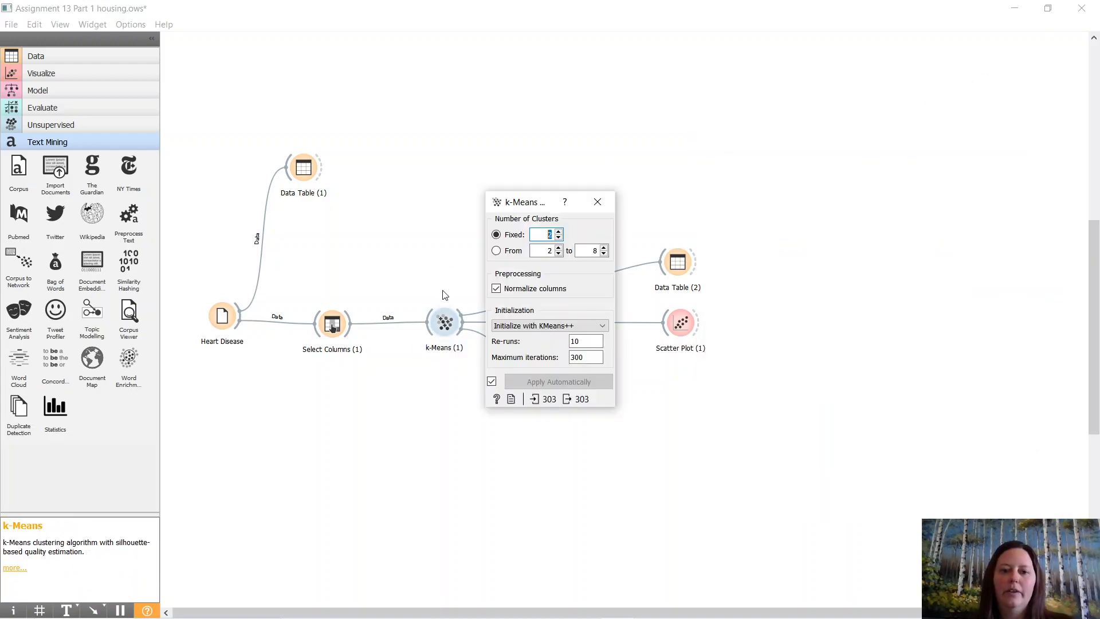
click(496, 251)
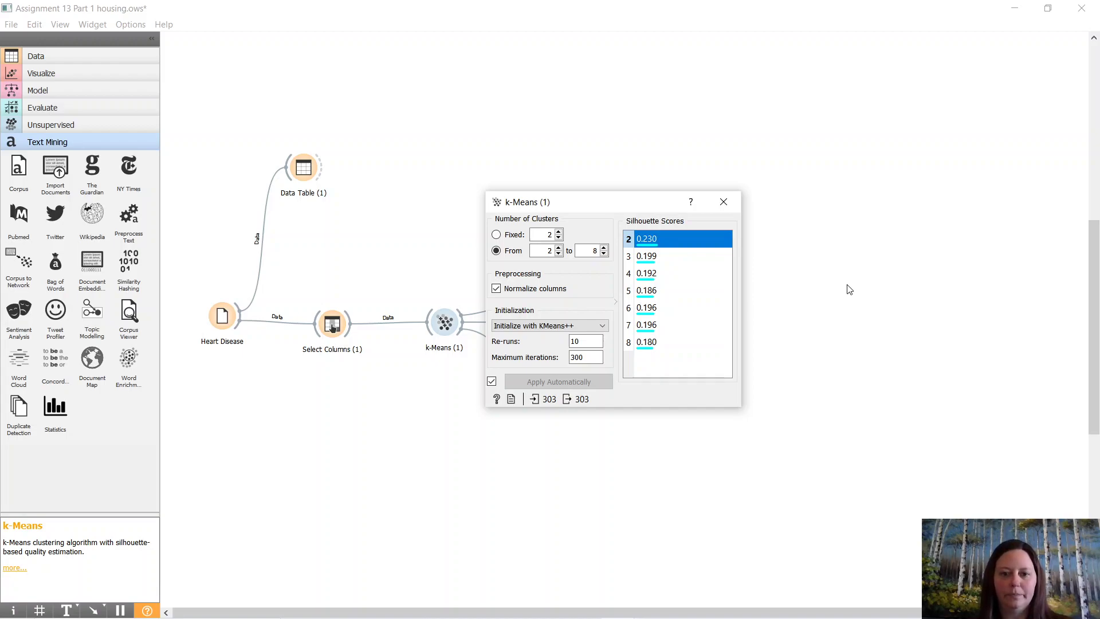
click(495, 234)
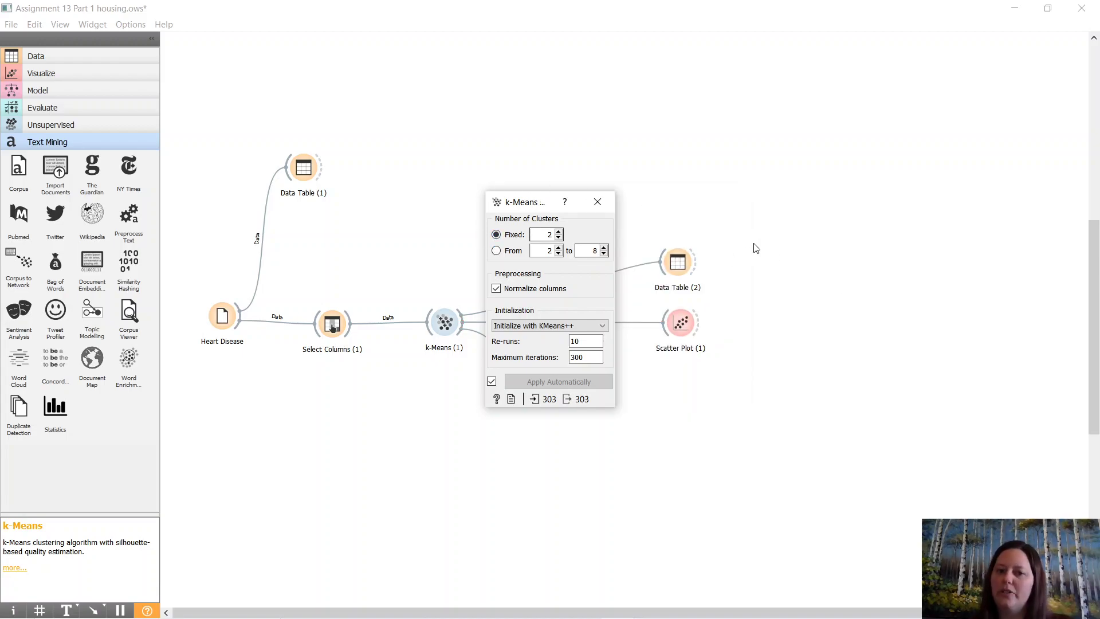
key(Escape)
double_click(560, 367)
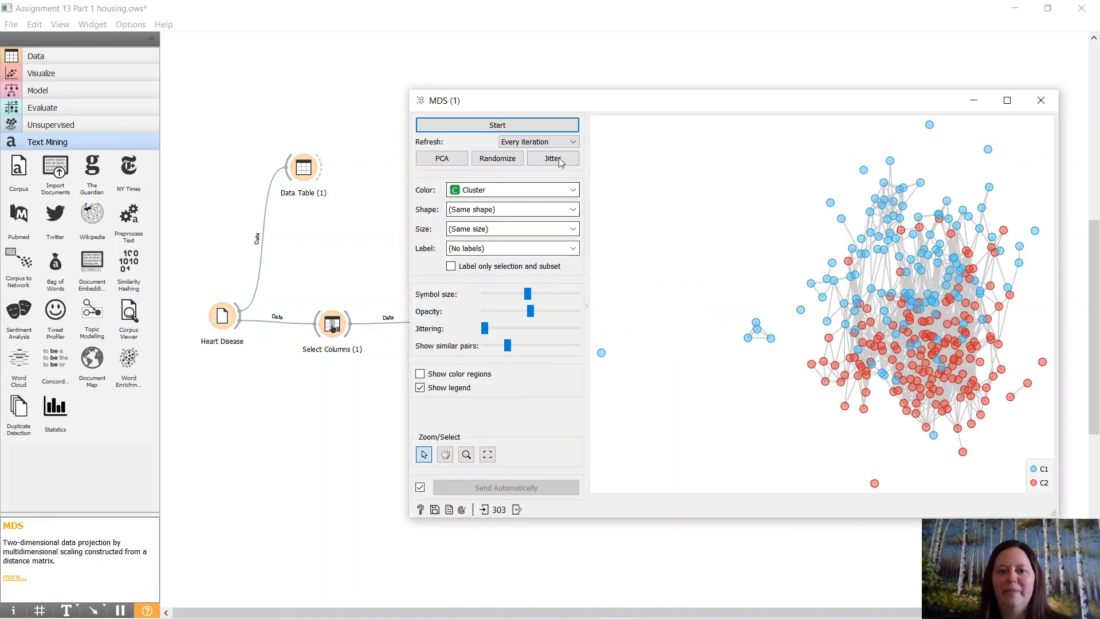
- Rerun the MDS optimisation refreshing every 25 steps, restarting the layout from PCA
click(545, 125)
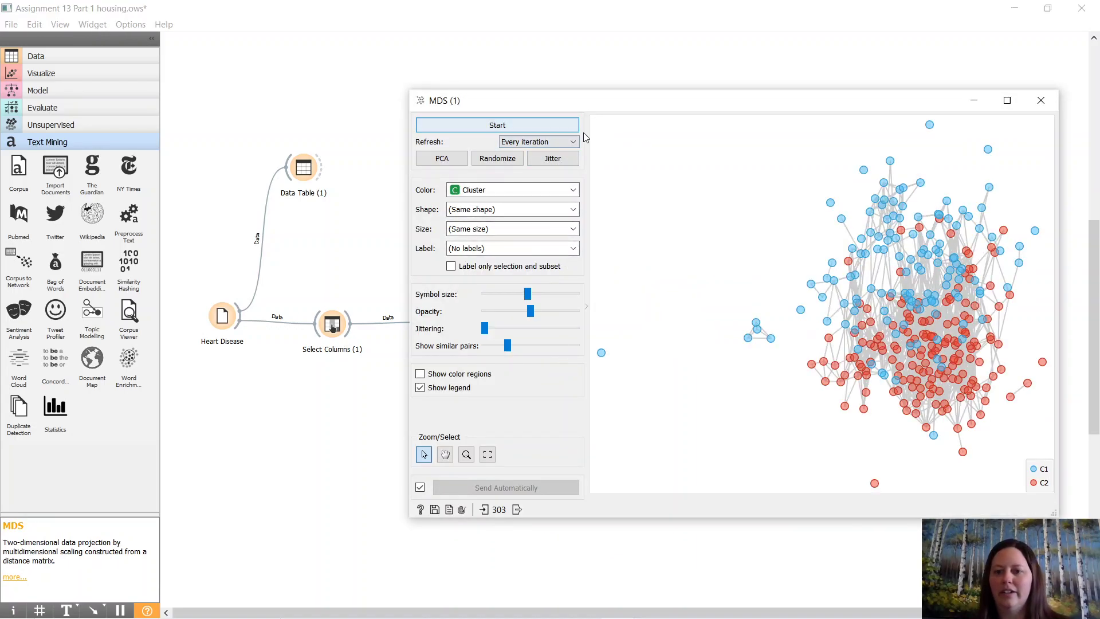
click(562, 143)
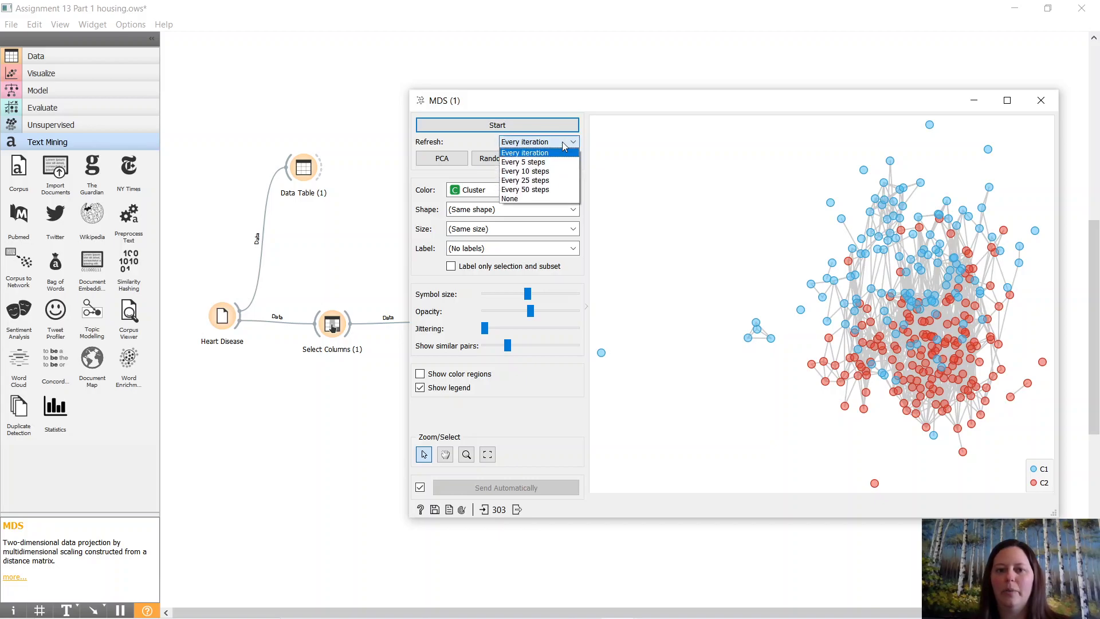
click(548, 182)
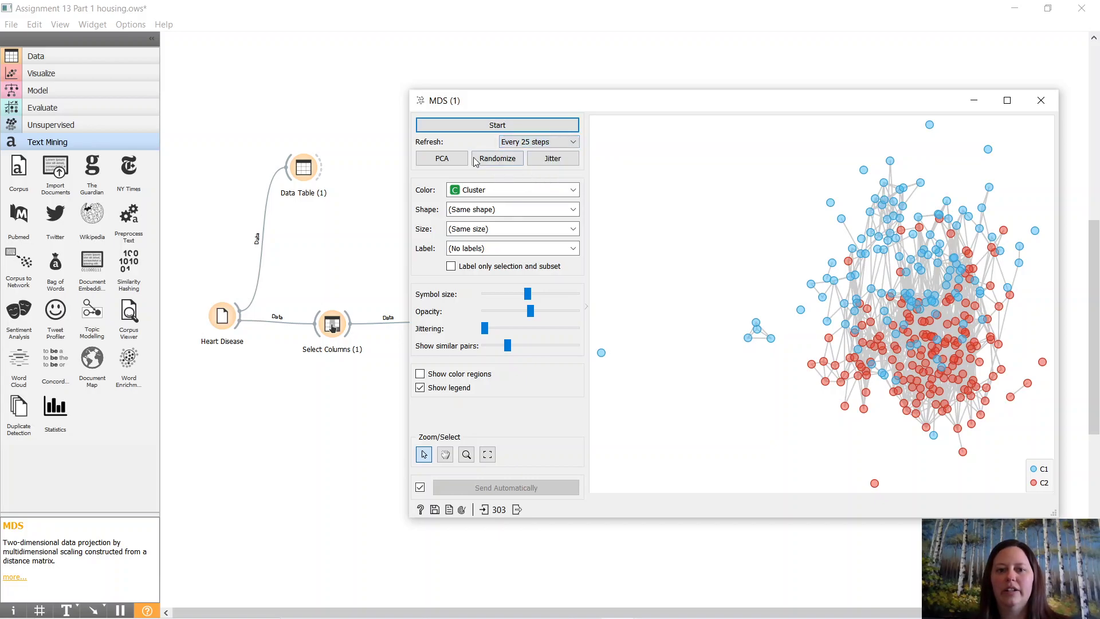
click(450, 158)
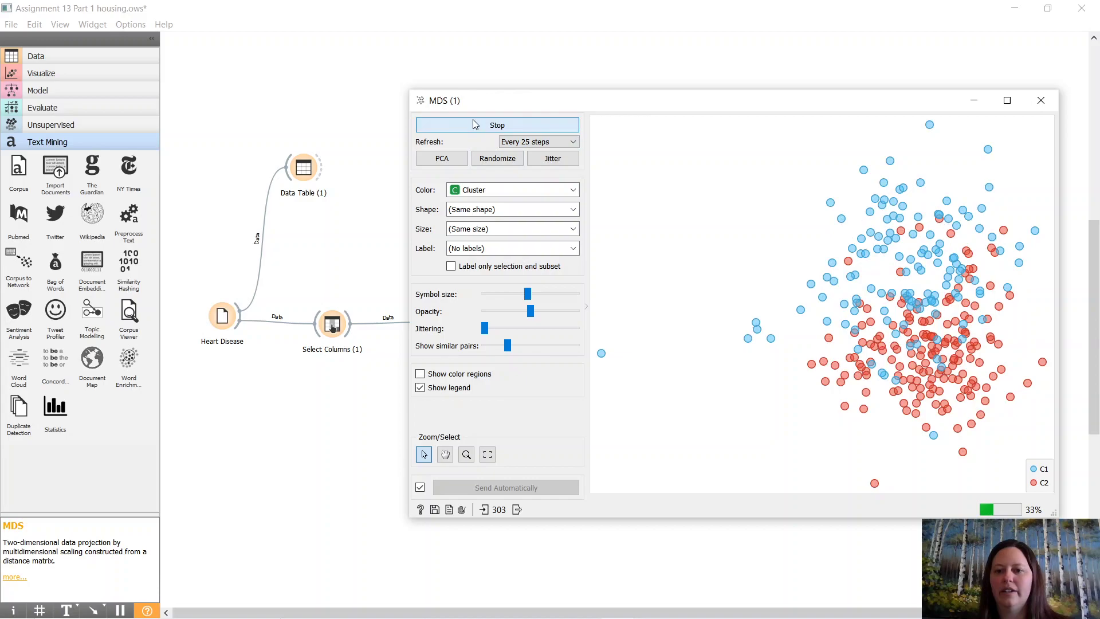
click(462, 162)
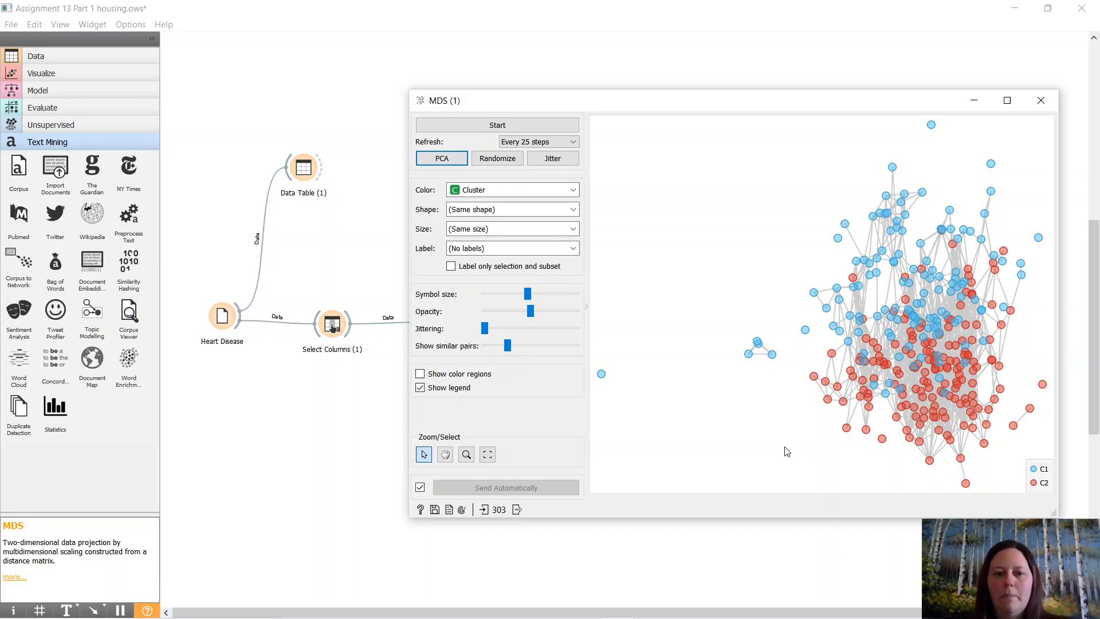
- Colour the MDS points by age, then by Cluster again, and close the projection
click(541, 190)
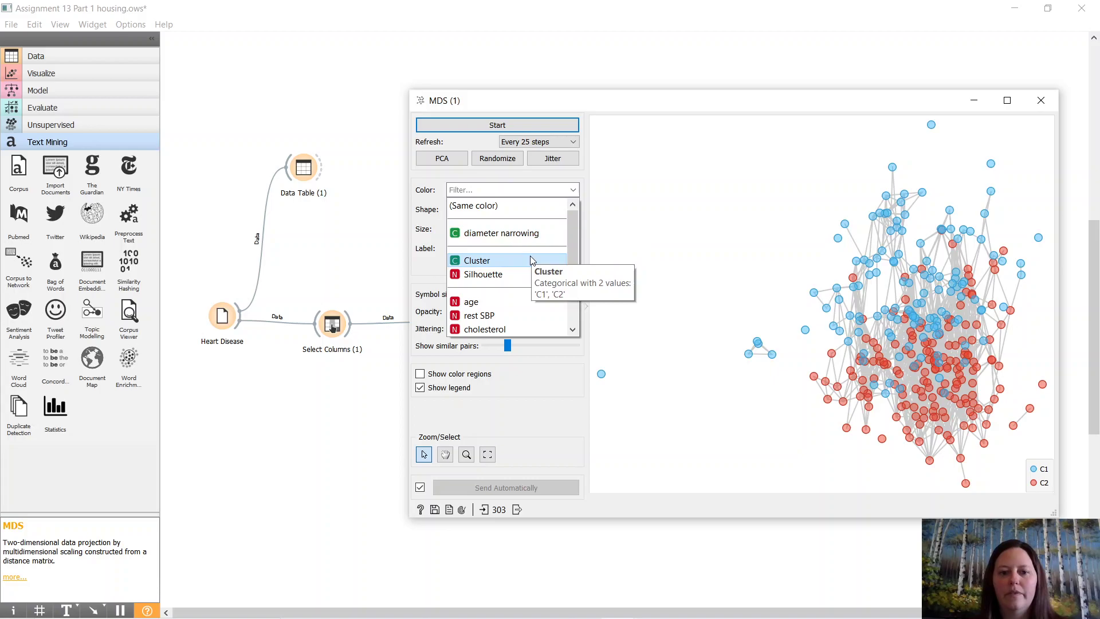
click(527, 302)
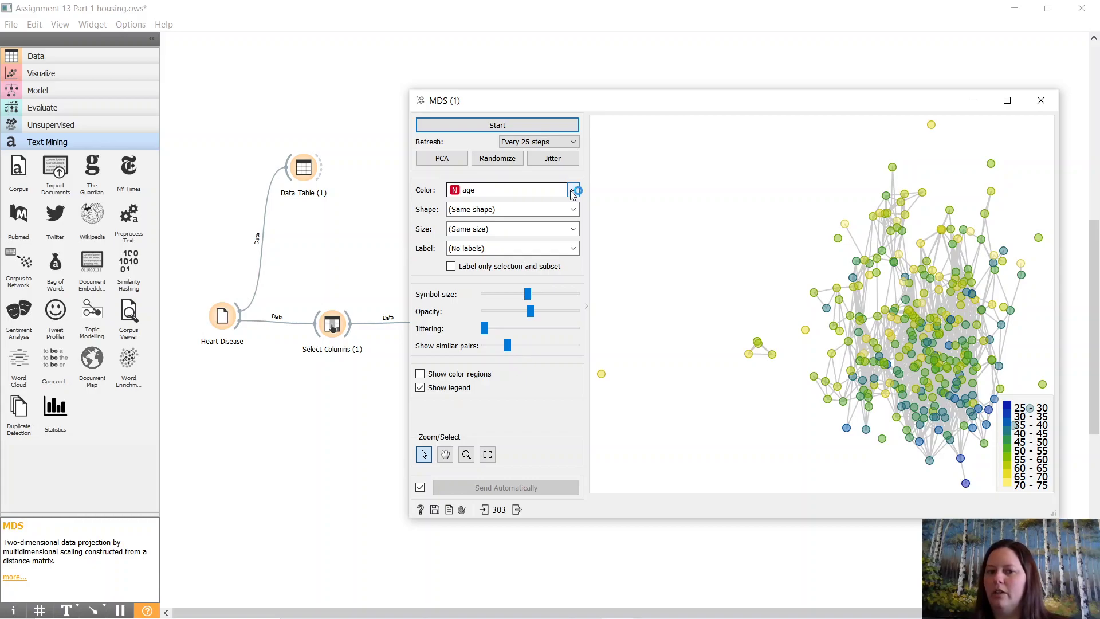
click(572, 189)
click(476, 256)
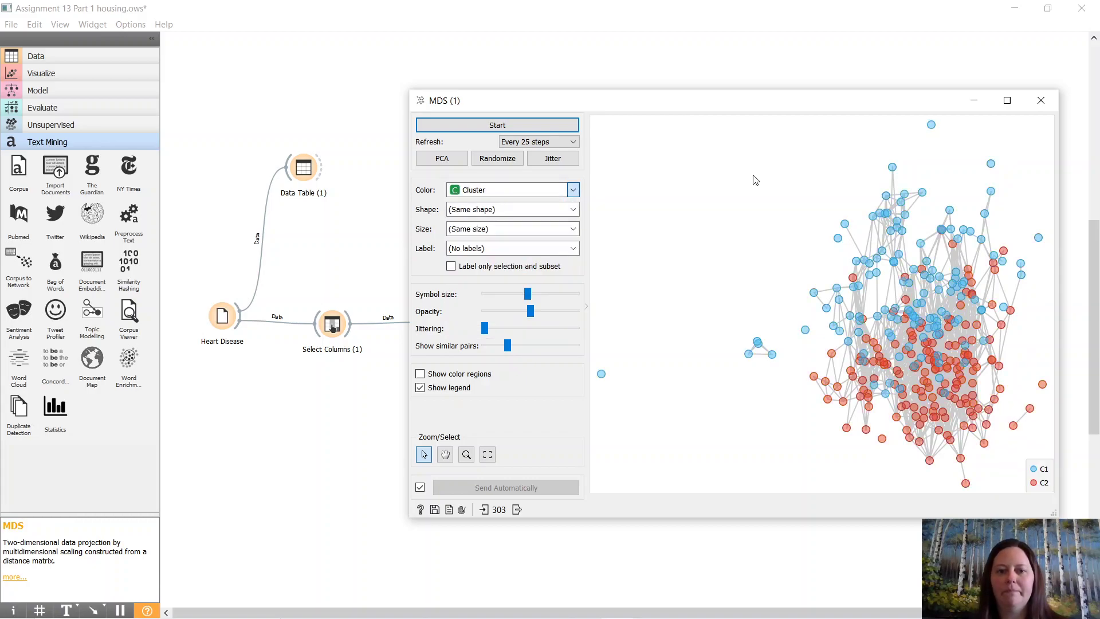
click(1040, 103)
- Plot max HR on the y axis against age on the x axis in Scatter Plot (1)
double_click(683, 334)
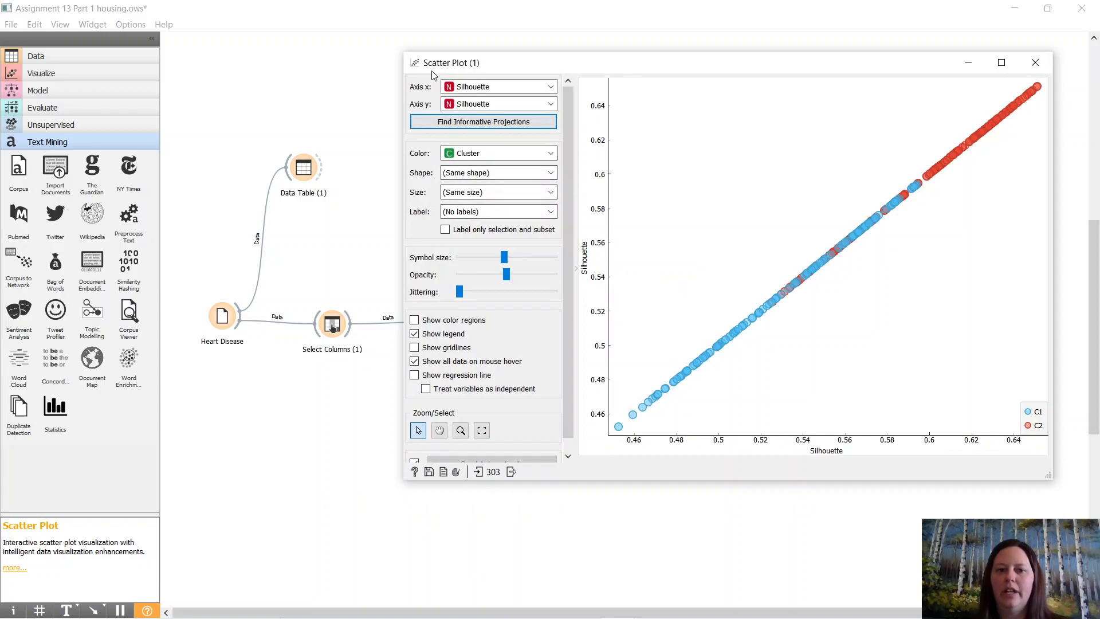
click(550, 86)
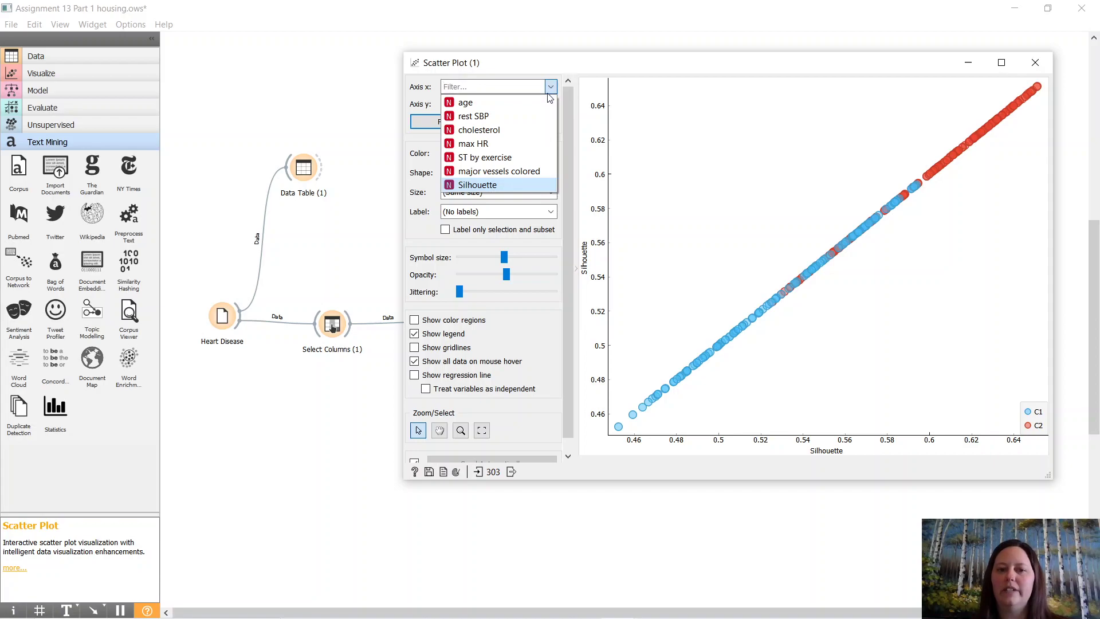
click(520, 103)
click(521, 106)
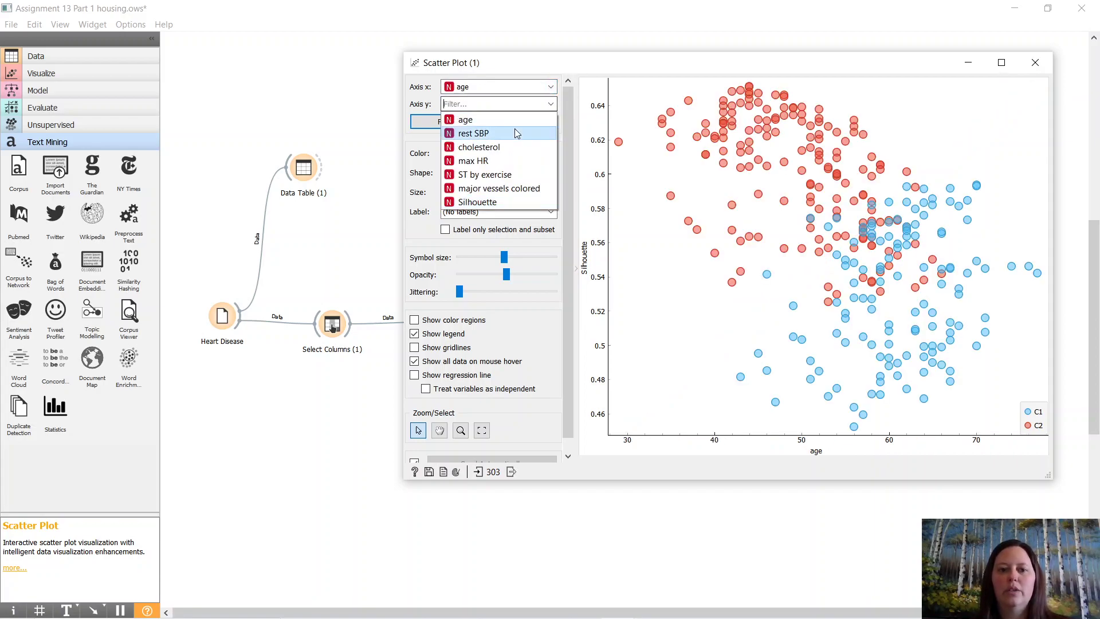
click(515, 166)
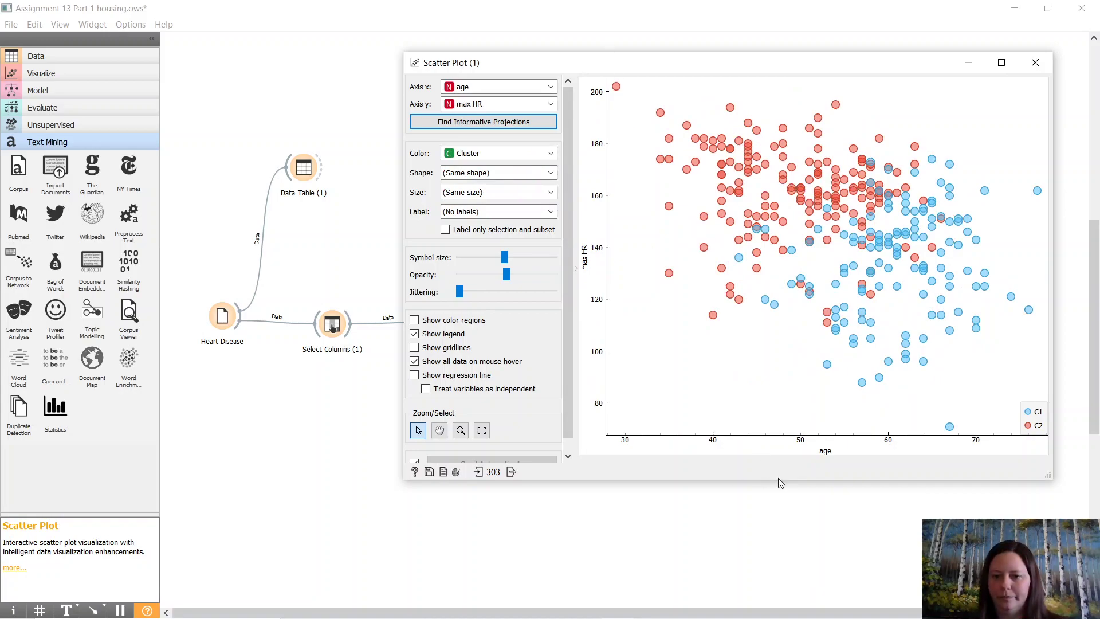
- Select the older, lower-heart-rate points and draw a new link from the plot's output
drag(871, 239, 1017, 373)
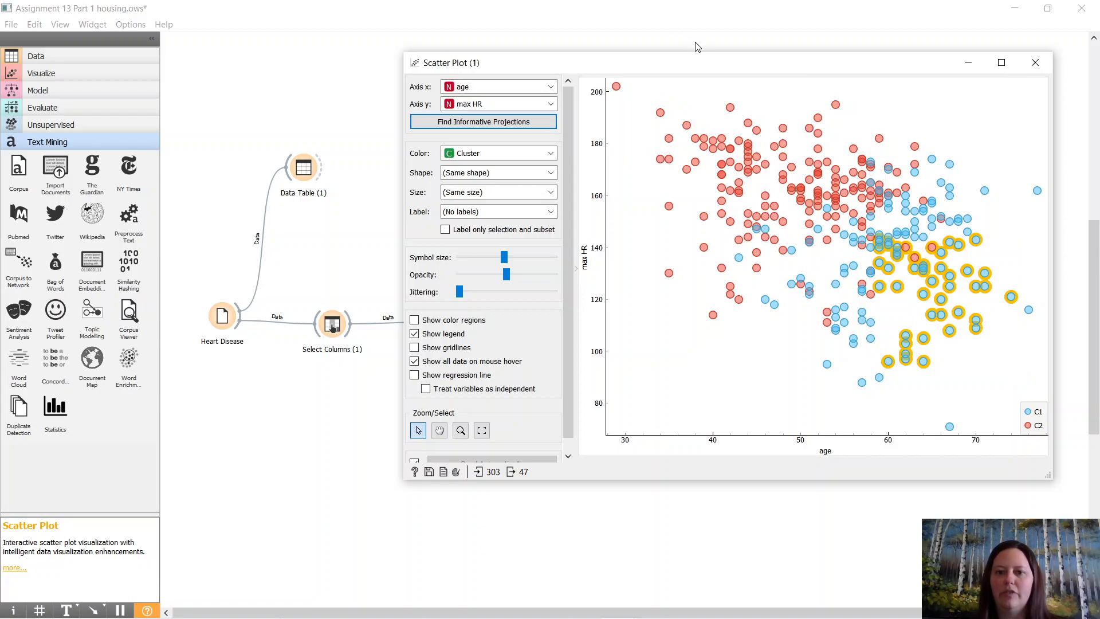
drag(704, 69, 204, 84)
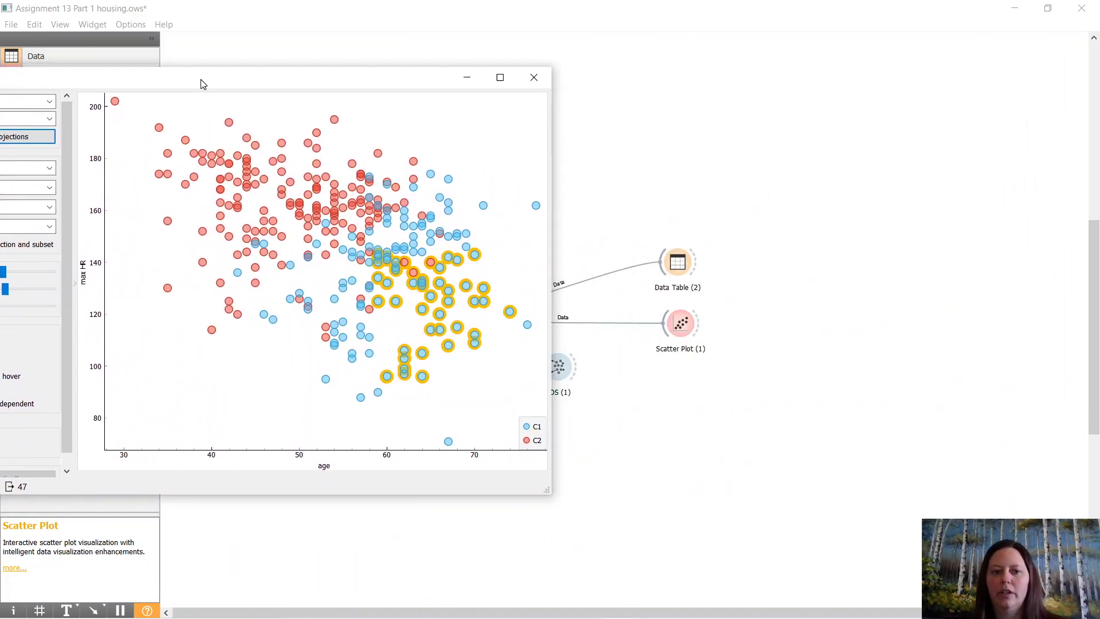
drag(699, 324, 785, 331)
- Add Data Table (7) and browse the 47 selected patients' Cluster, Silhouette, age and max HR
double_click(835, 363)
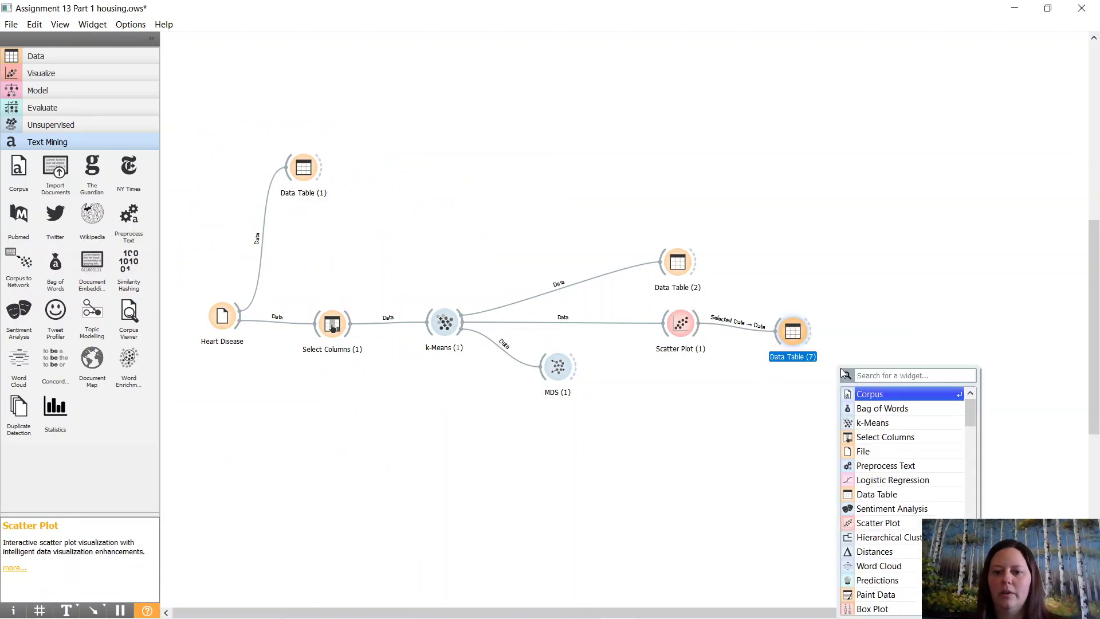
double_click(792, 330)
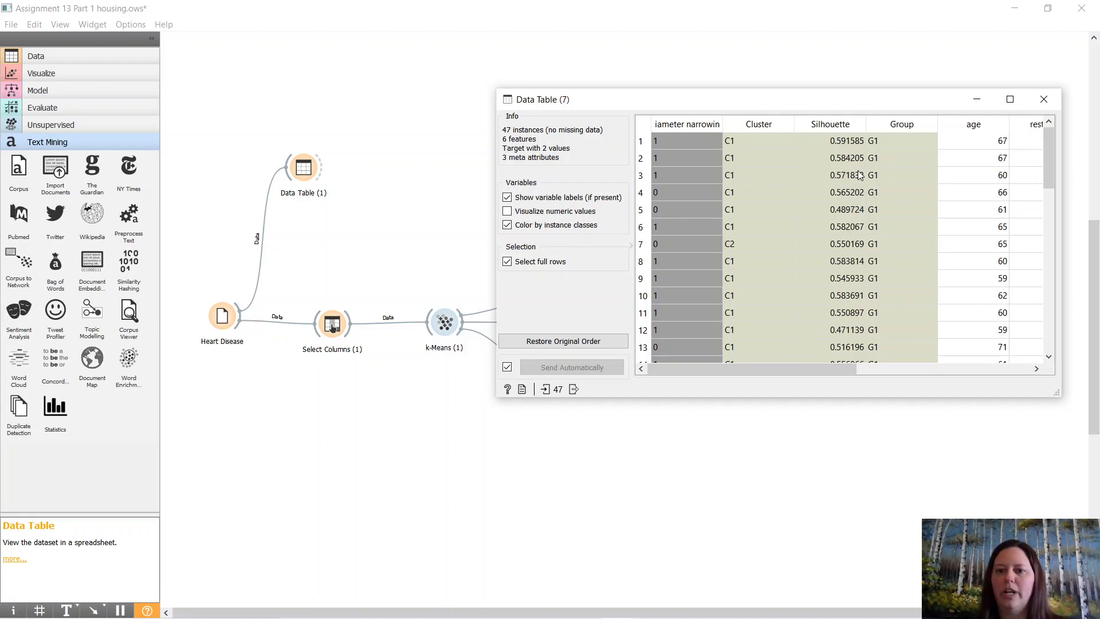
scroll(983, 174, down, 11)
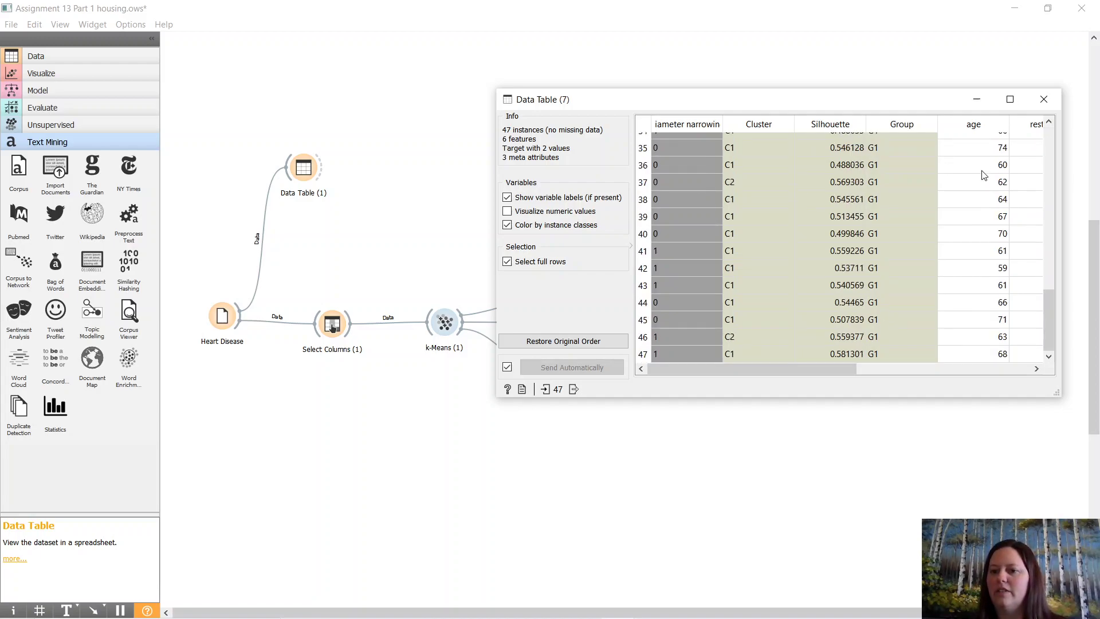
drag(816, 369, 950, 374)
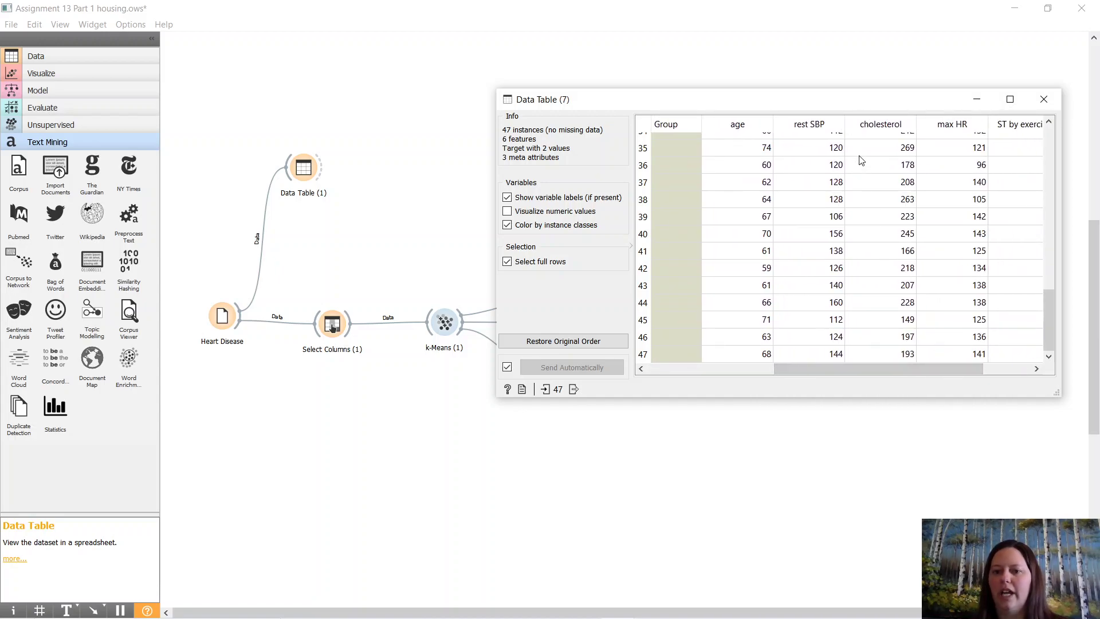
scroll(859, 160, up, 11)
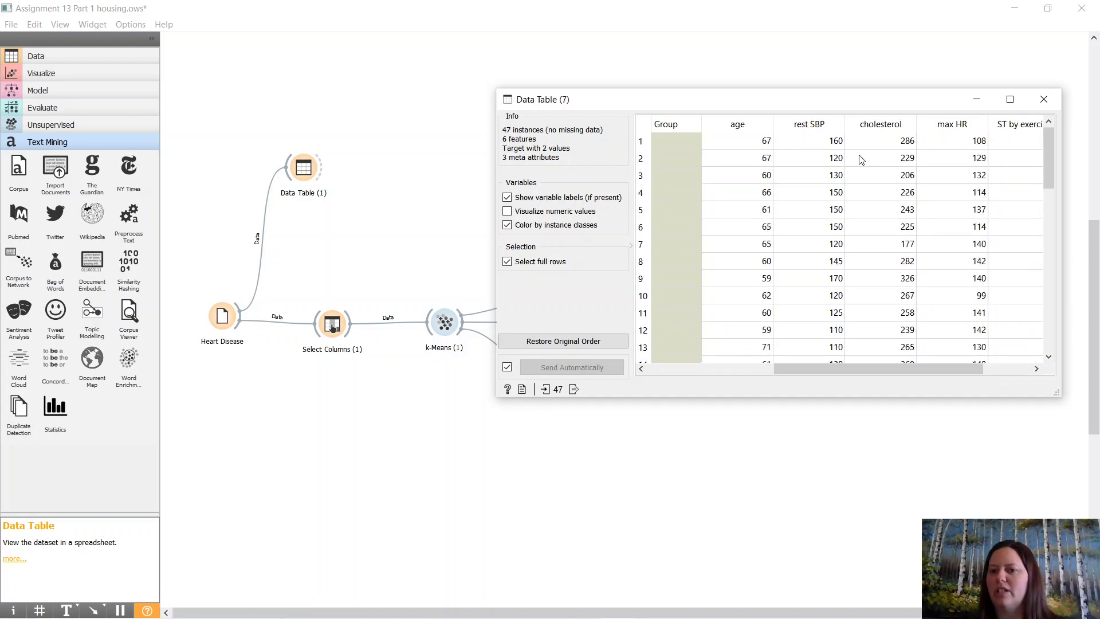
click(543, 453)
- Set Data Table (7) beside Scatter Plot (1) to compare with the outlined points, then close both
double_click(680, 324)
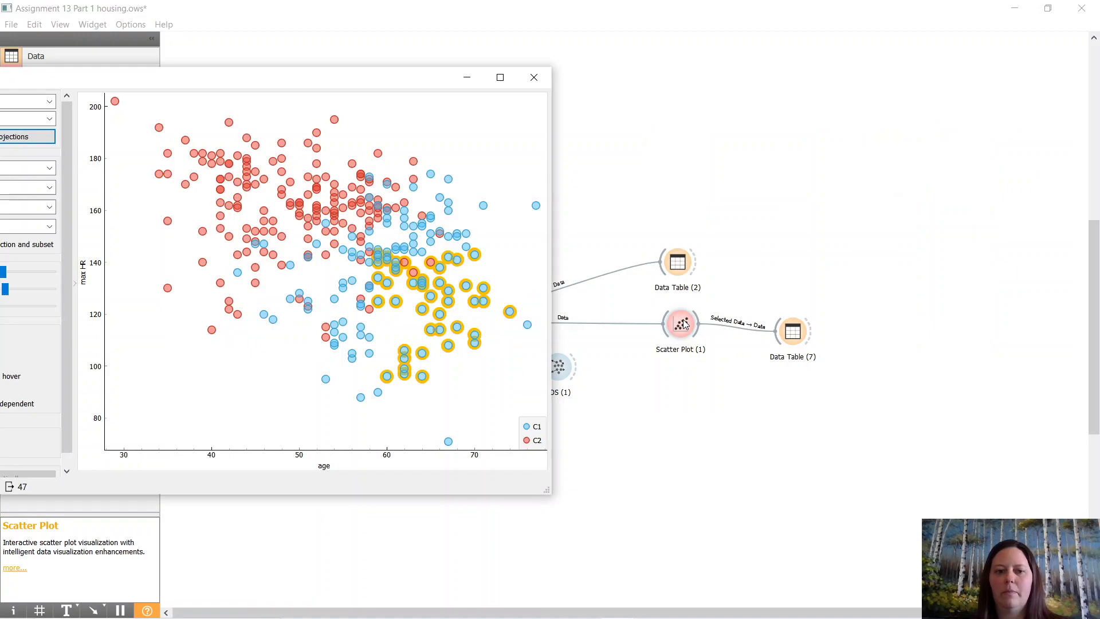
drag(283, 77, 427, 80)
click(618, 604)
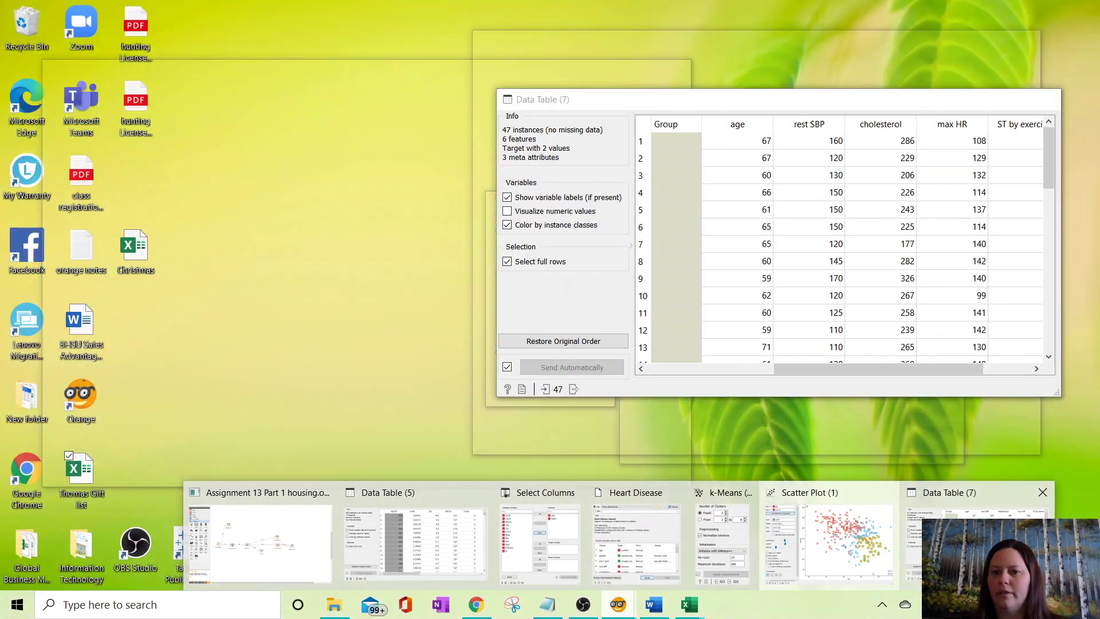
click(968, 539)
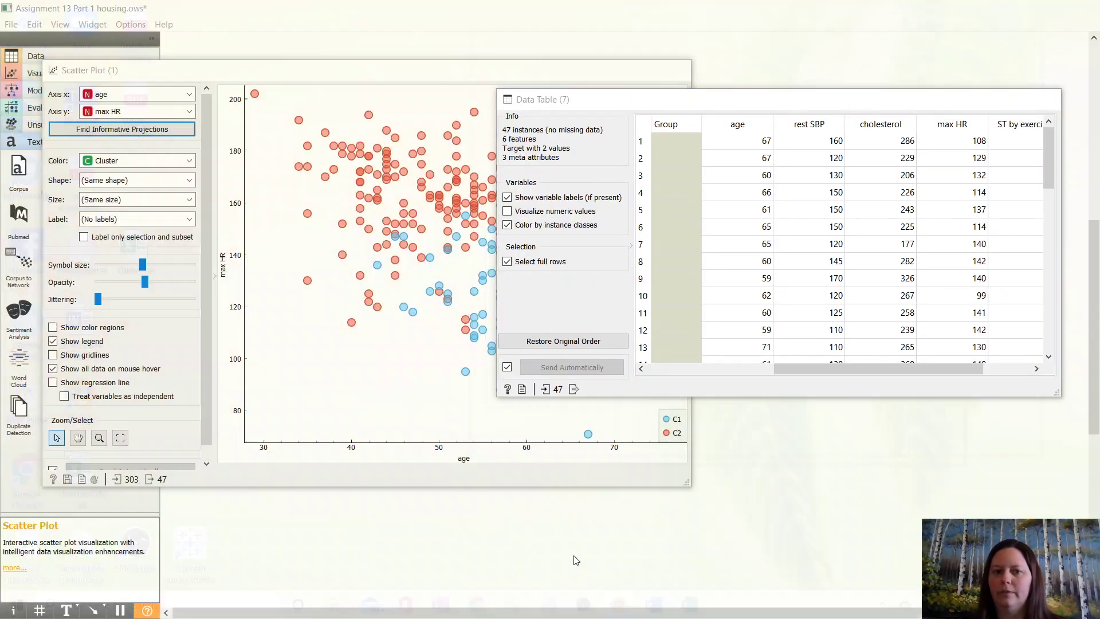
drag(787, 109, 955, 114)
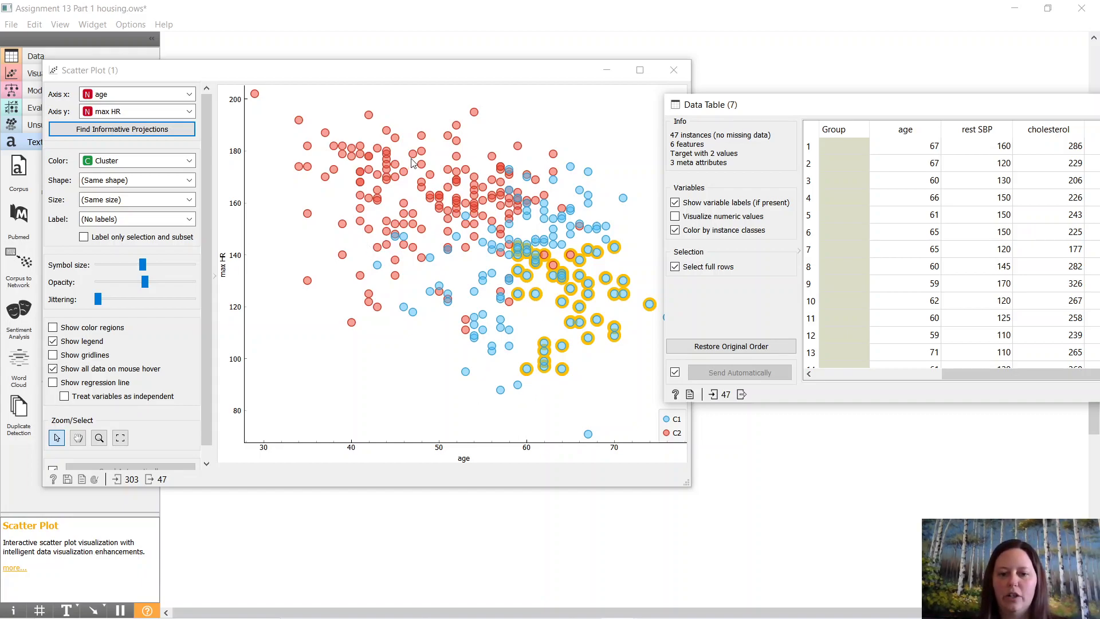
drag(968, 104, 754, 98)
click(999, 100)
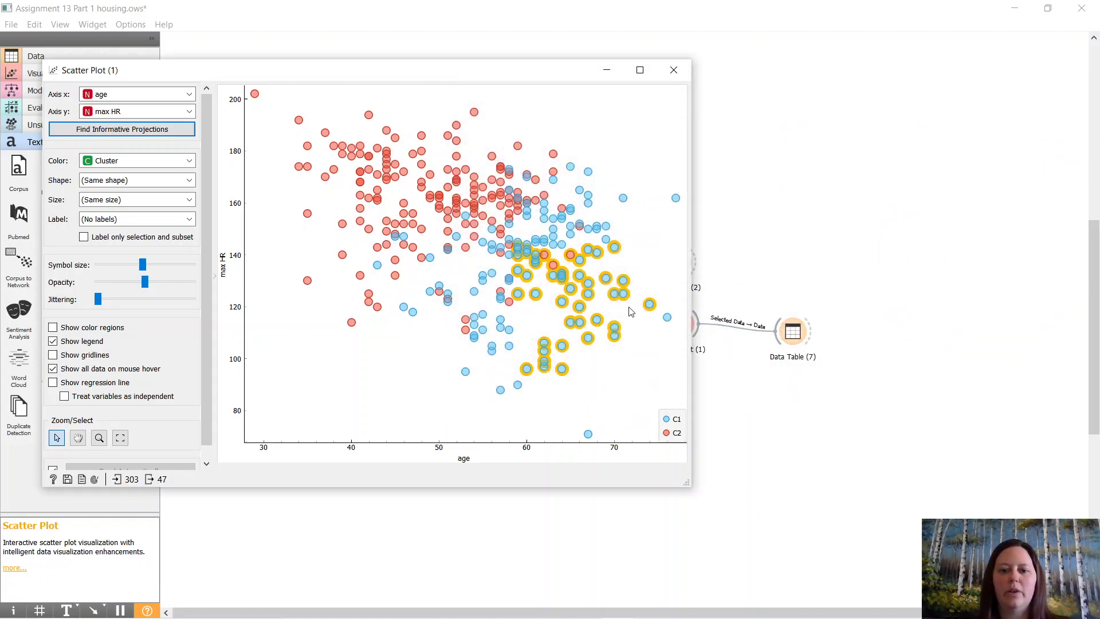
click(847, 204)
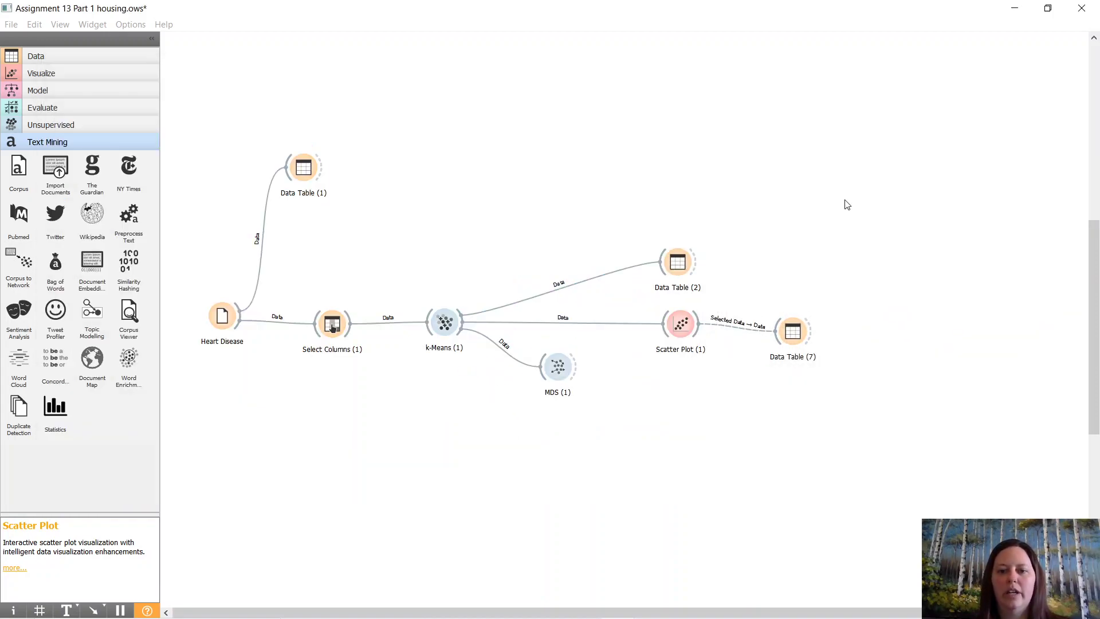
- Select the points from about age 40 to 65 and confirm Data Table (7) shows 205 rows
right_click(785, 336)
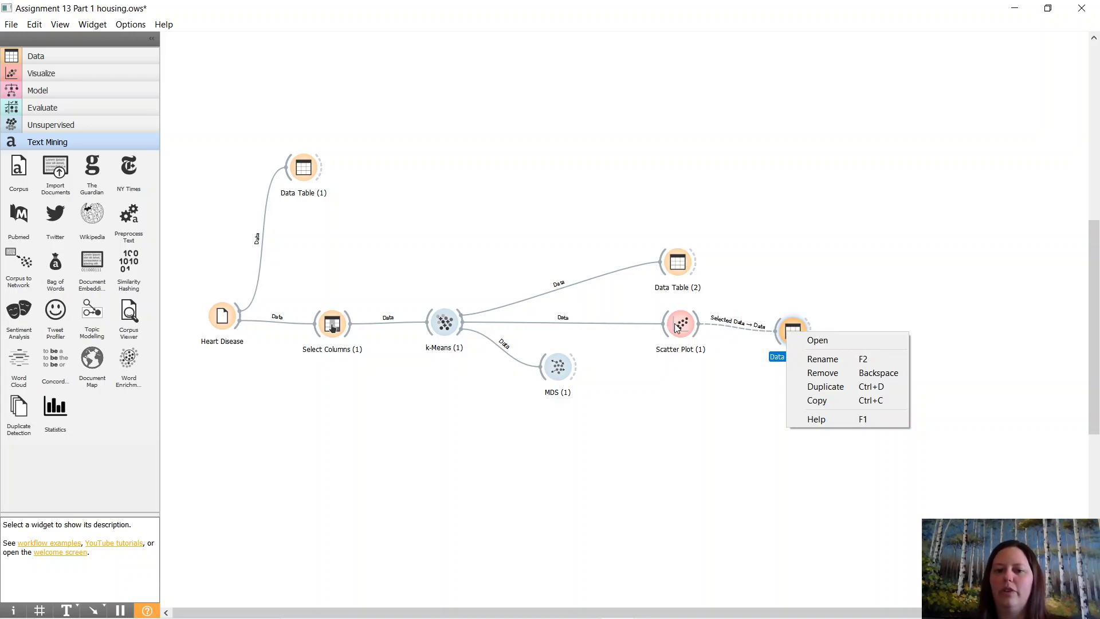
double_click(680, 325)
drag(373, 161, 590, 293)
double_click(795, 334)
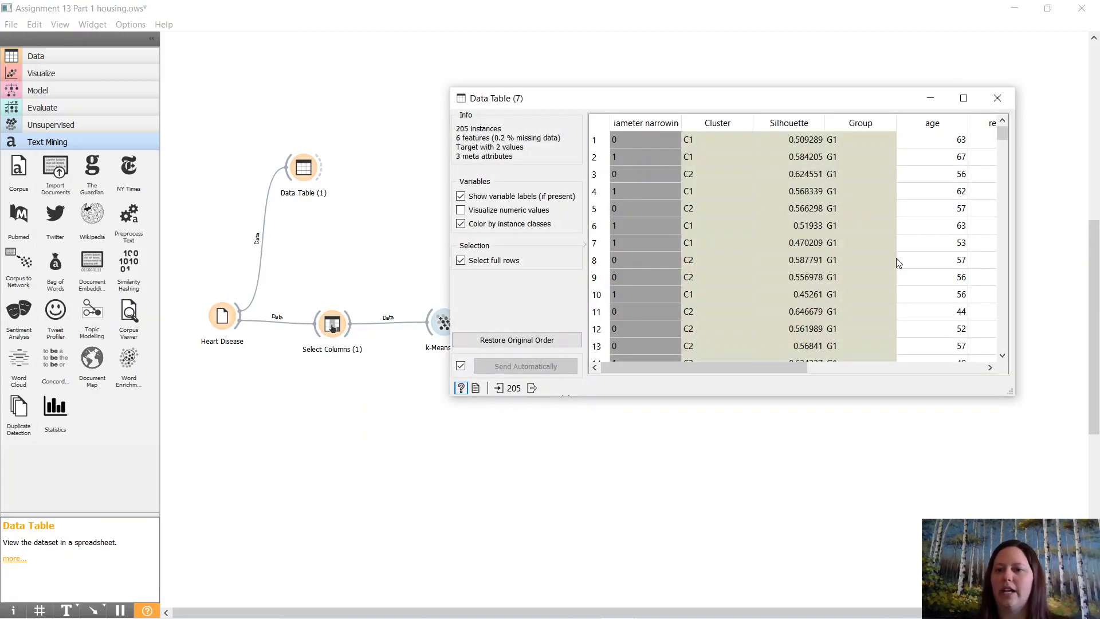
scroll(896, 262, down, 17)
scroll(897, 262, down, 7)
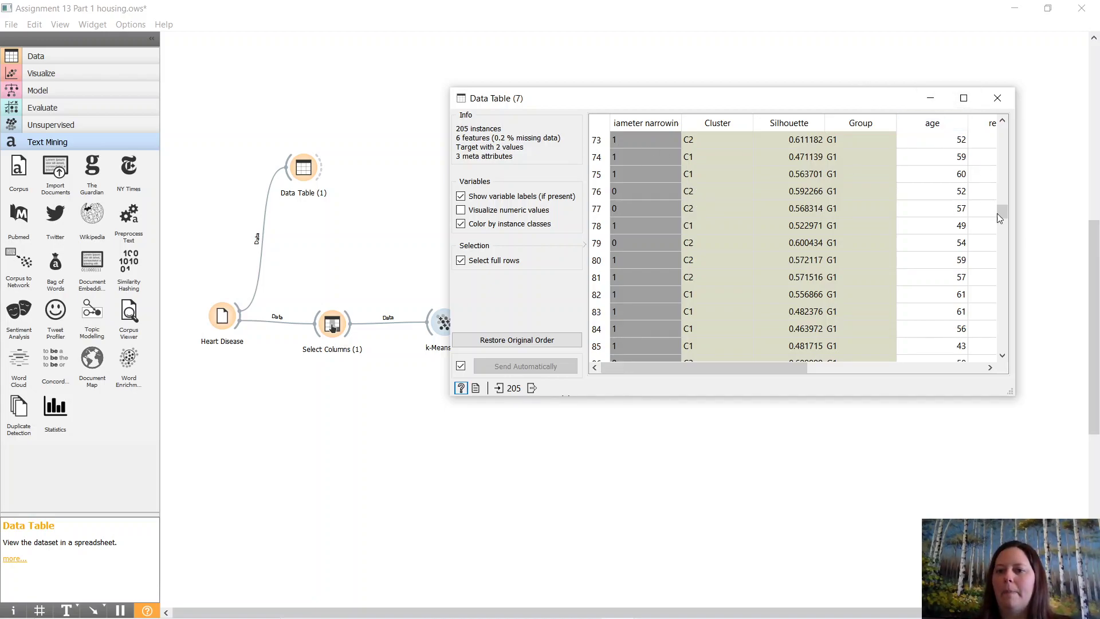
click(997, 98)
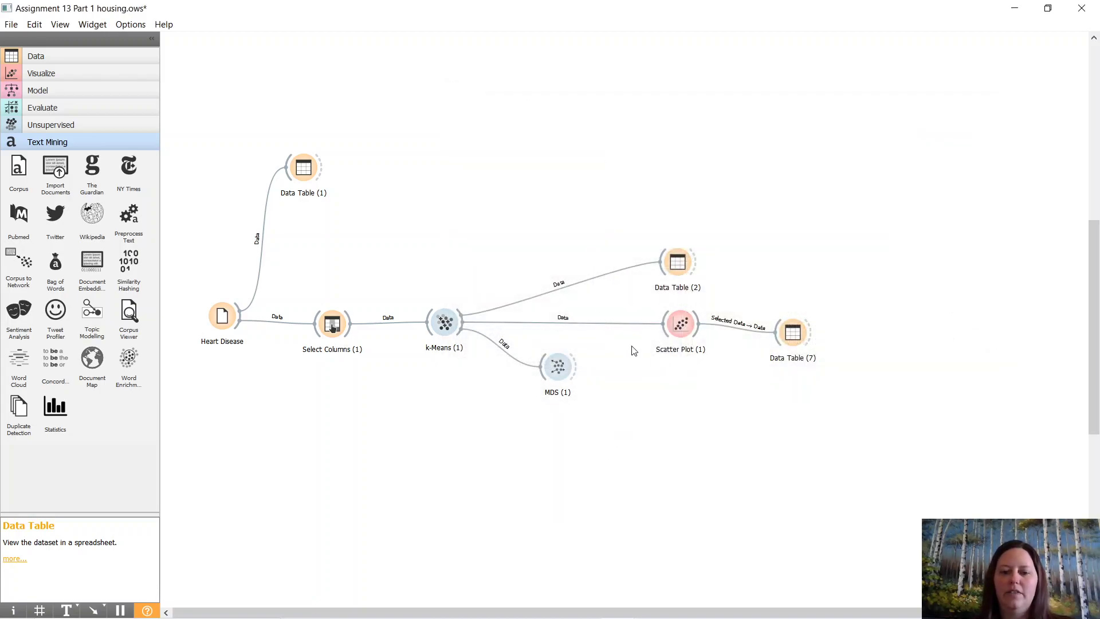
- Check k-Means (1), then deselect all points in Scatter Plot (1) and close it
double_click(444, 323)
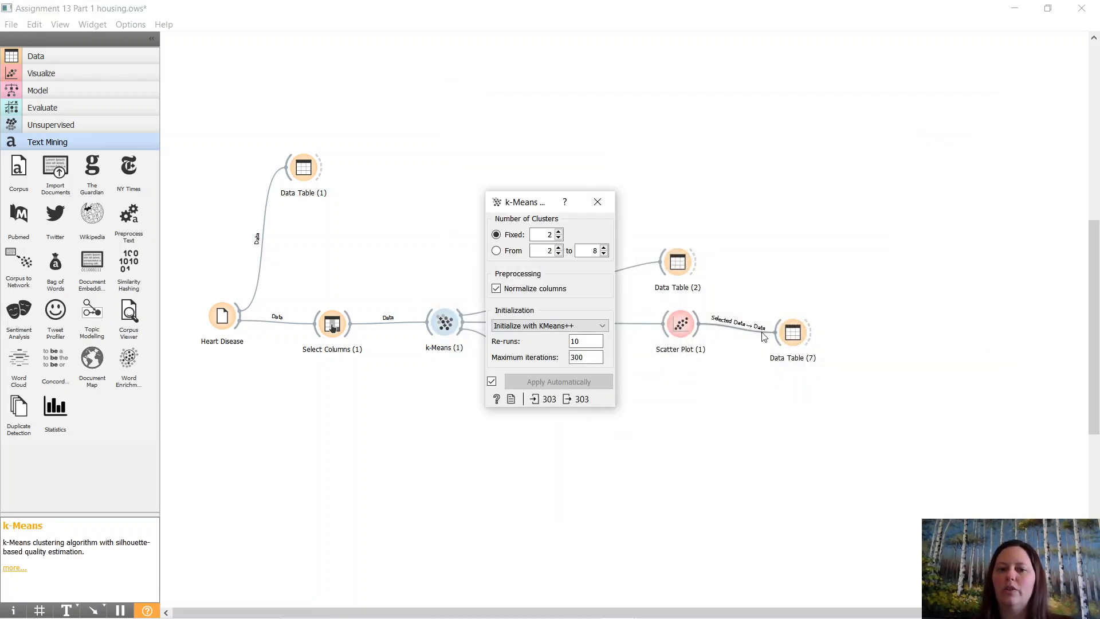
double_click(672, 325)
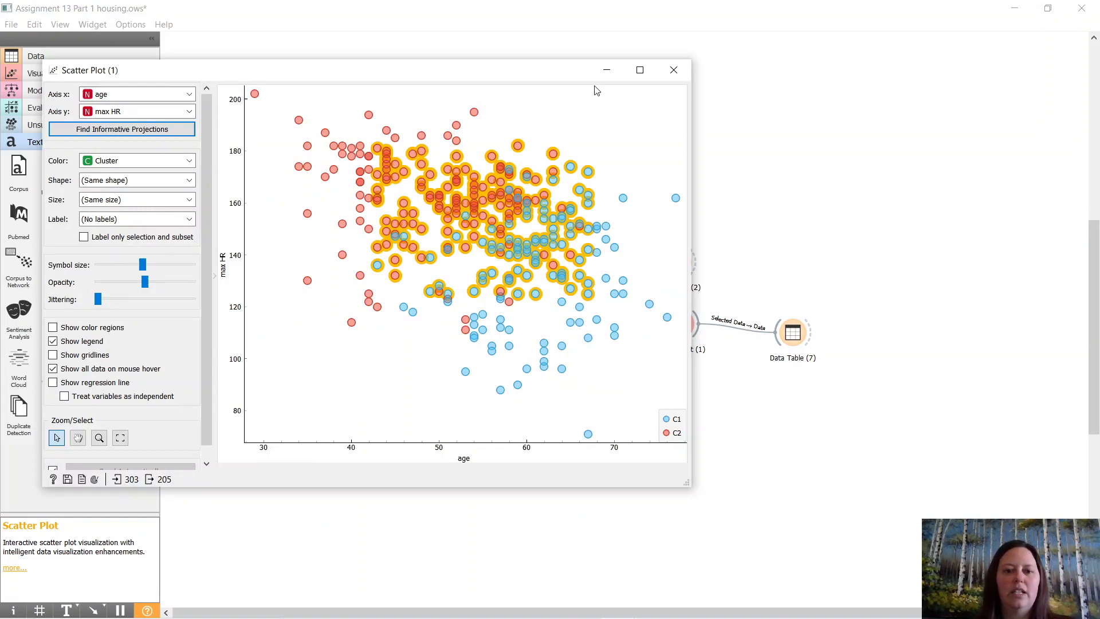
click(595, 92)
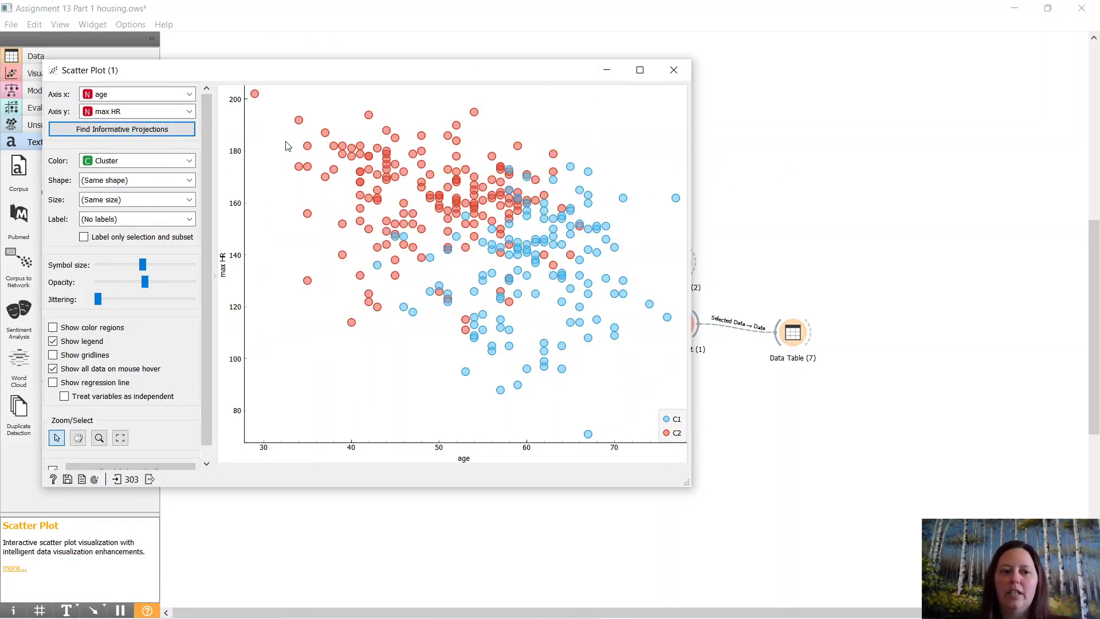
drag(380, 72, 605, 117)
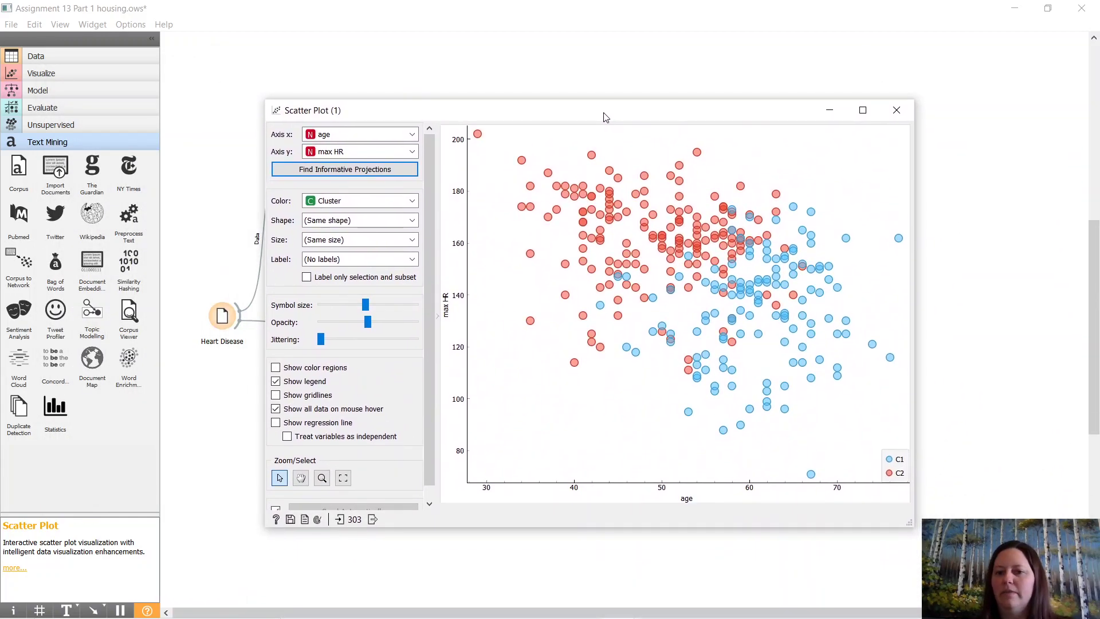
click(897, 110)
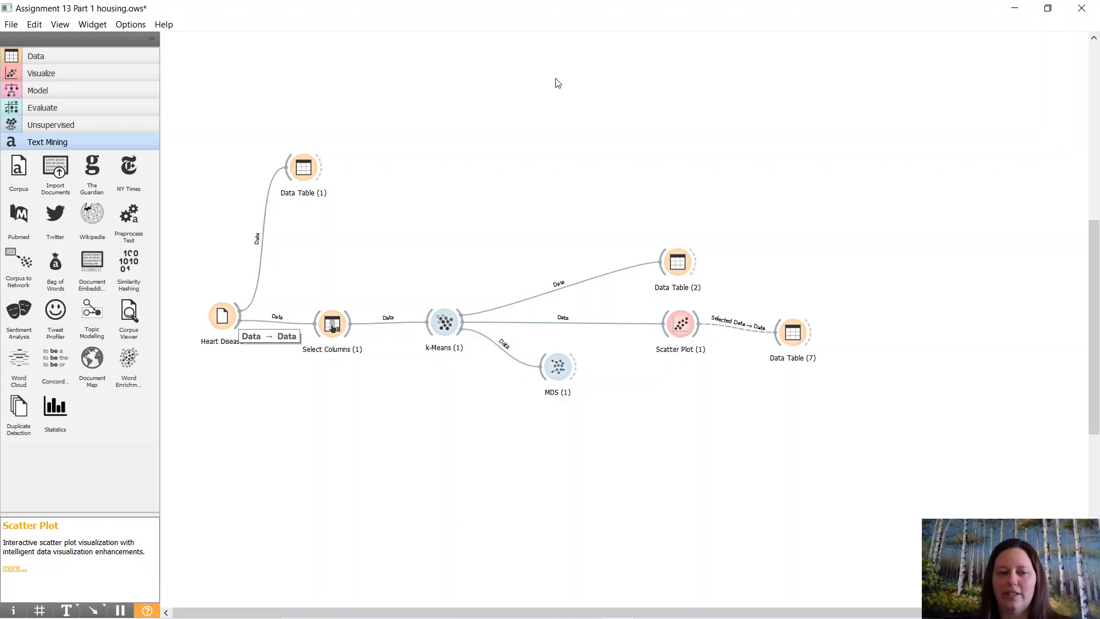
- Scroll the canvas down and sideways to reveal the Iris Data workflow
scroll(589, 171, down, 5)
scroll(590, 171, right, 2)
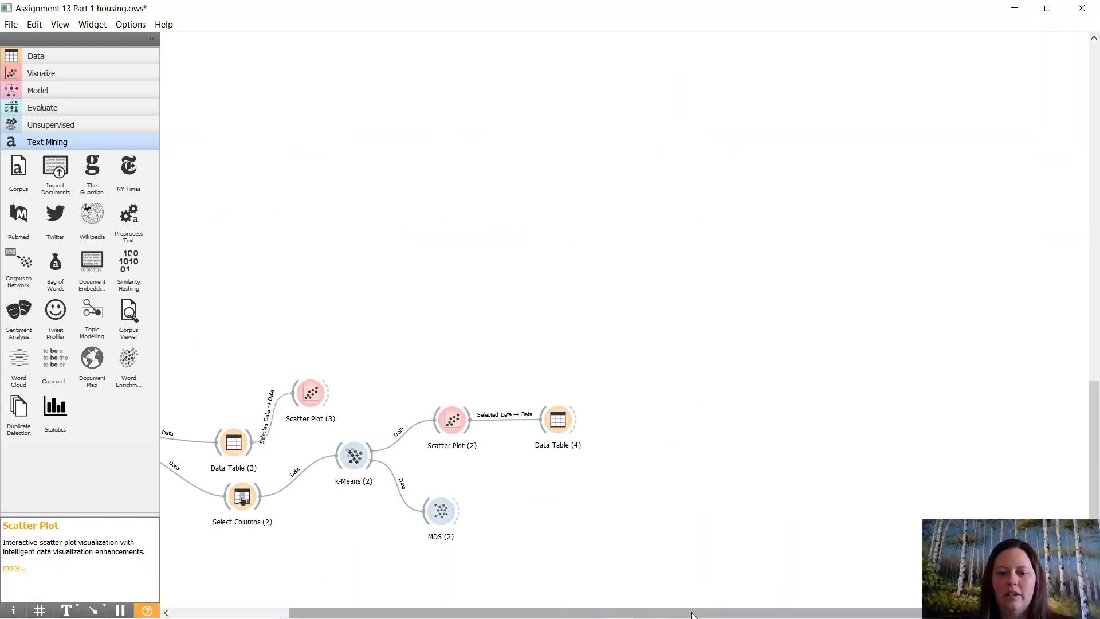
scroll(467, 579, left, 3)
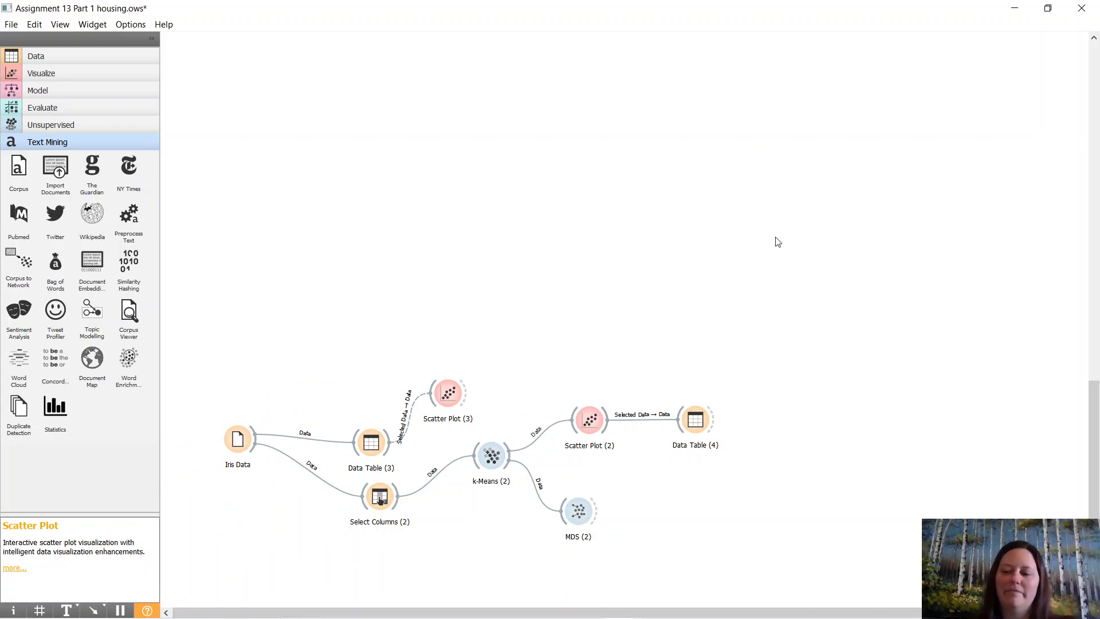